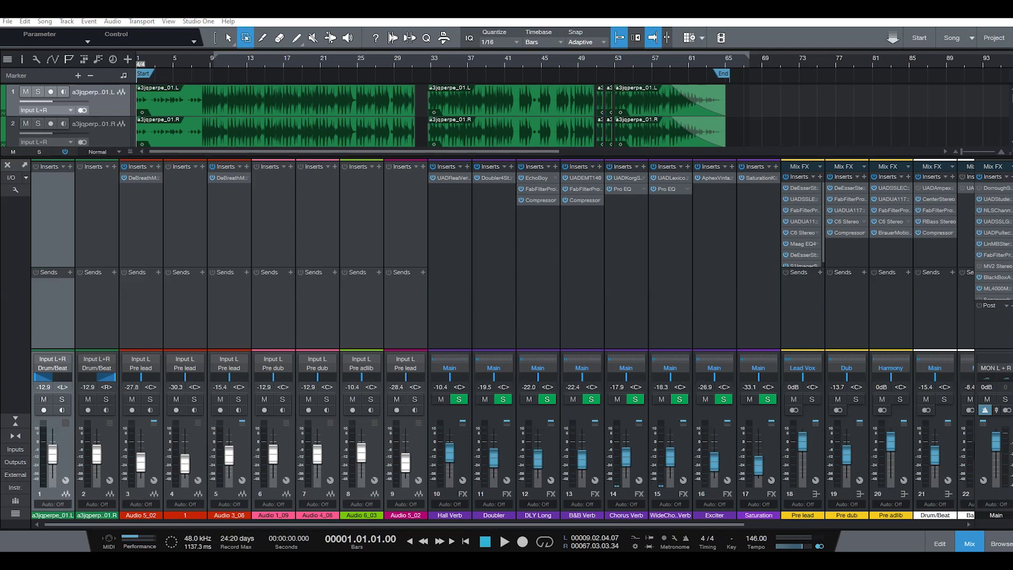
Hide the mixer to view the full arrangement, then bring the console back up
{"action": "left_click", "coordinate": [978, 546]}
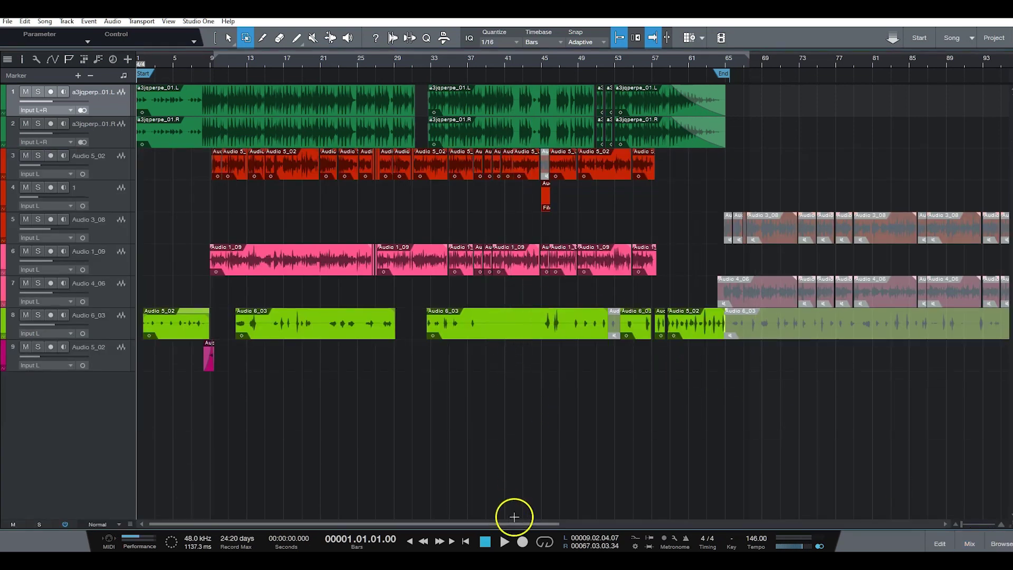
{"action": "left_click_drag", "start_coordinate": [521, 524], "coordinate": [419, 534]}
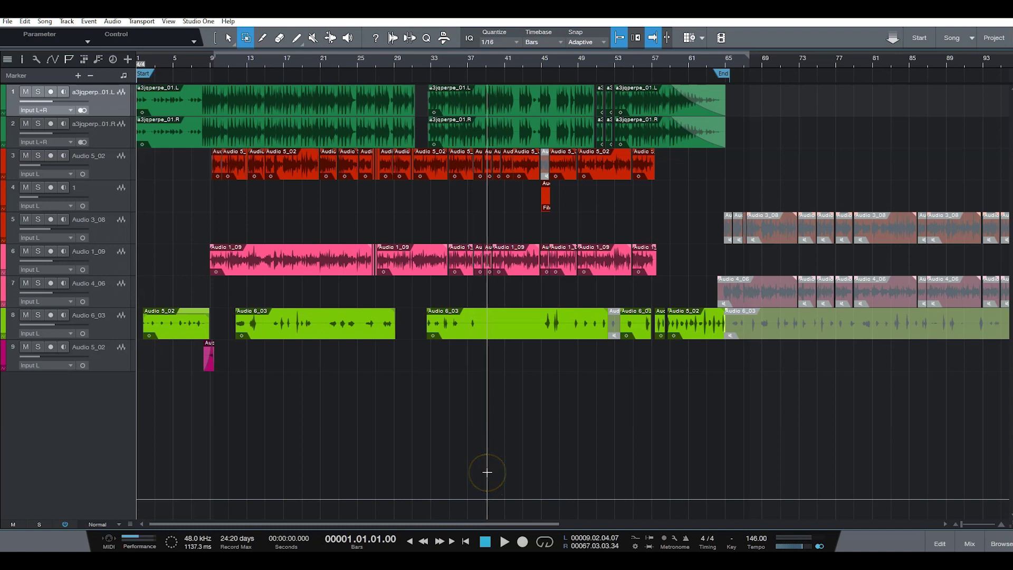
{"action": "mouse_move", "coordinate": [828, 511]}
{"action": "left_mouse_down"}
{"action": "mouse_move", "coordinate": [916, 507]}
{"action": "mouse_move", "coordinate": [893, 495]}
{"action": "left_mouse_up"}
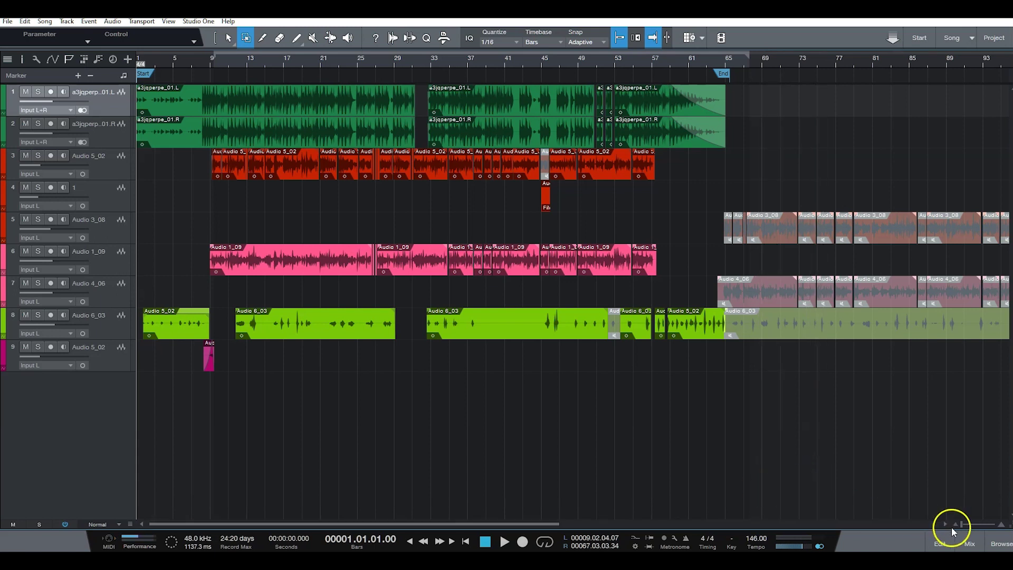
{"action": "left_click", "coordinate": [970, 543]}
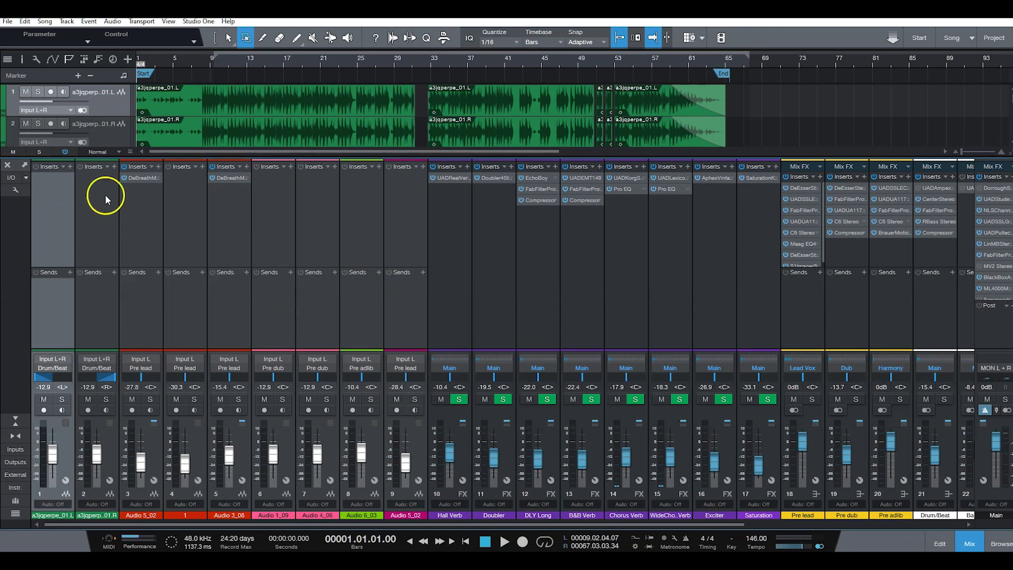
{"action": "left_click_drag", "start_coordinate": [430, 525], "coordinate": [389, 536]}
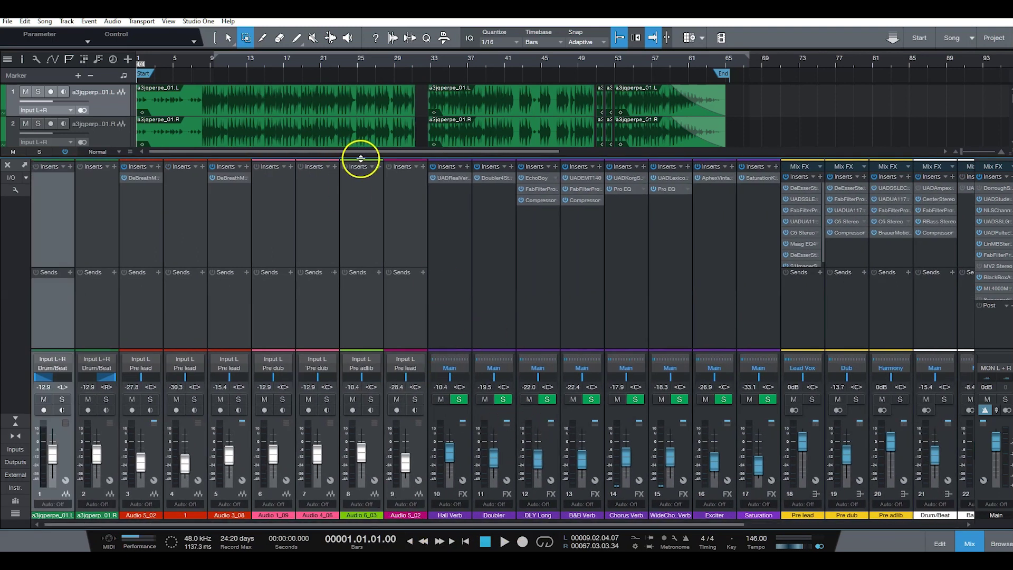
Open Song > Export Stems with Tracks as sources, then nudge the dialog up and right
{"action": "left_click", "coordinate": [45, 21]}
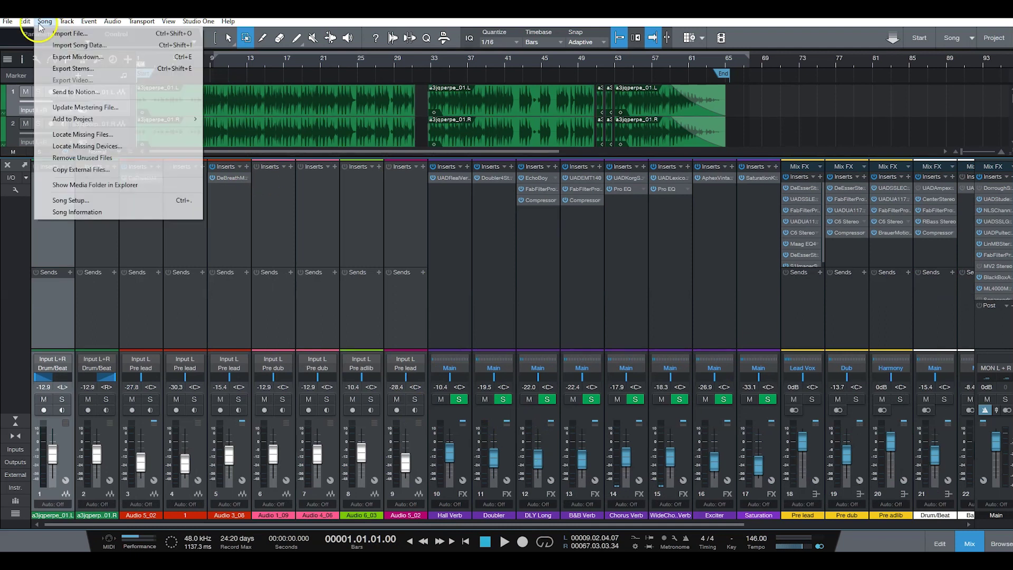
{"action": "left_click", "coordinate": [66, 69]}
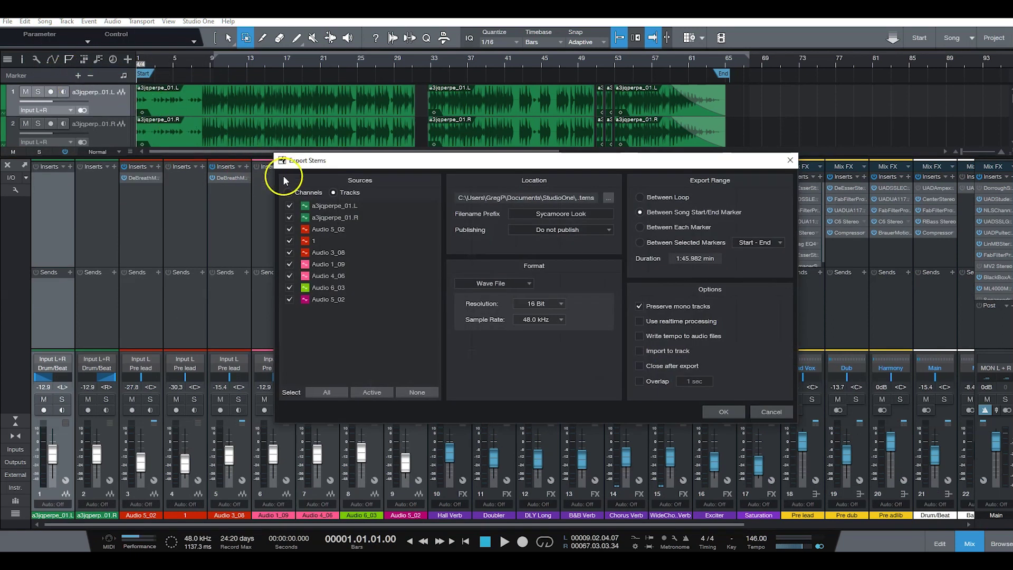
{"action": "left_click", "coordinate": [286, 193]}
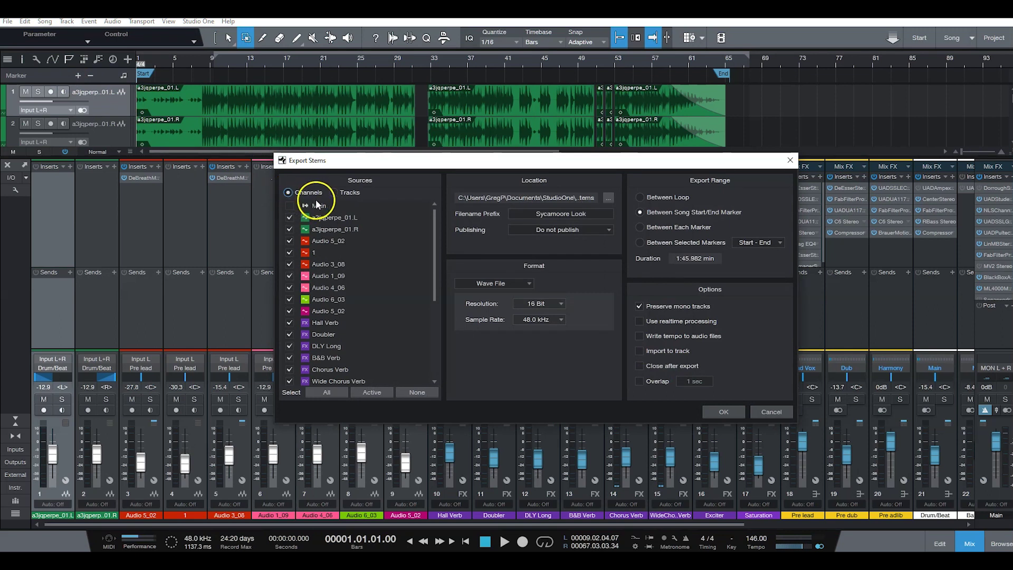
{"action": "mouse_move", "coordinate": [435, 221]}
{"action": "left_mouse_down"}
{"action": "mouse_move", "coordinate": [420, 324]}
{"action": "mouse_move", "coordinate": [437, 293]}
{"action": "mouse_move", "coordinate": [430, 203]}
{"action": "left_mouse_up"}
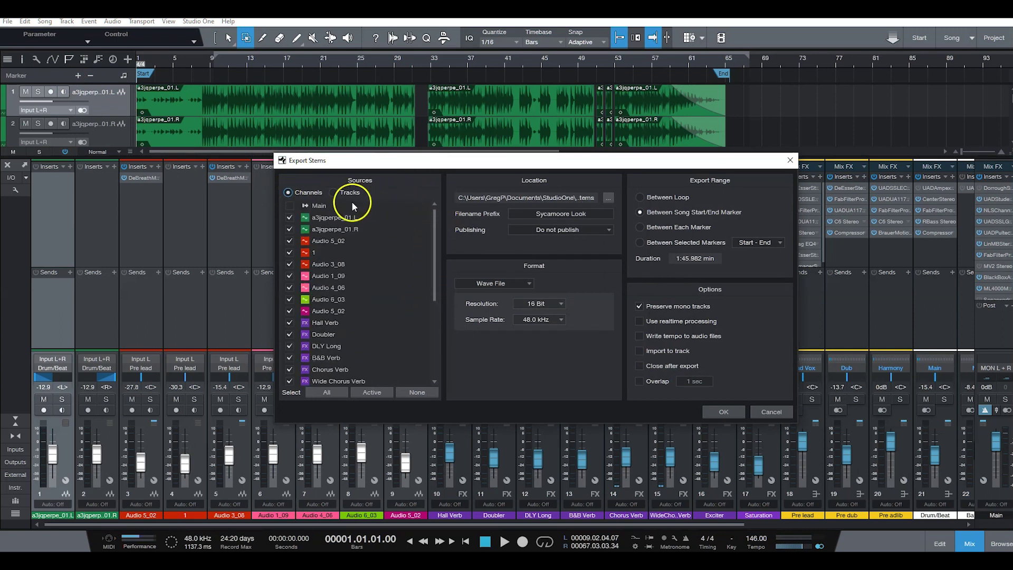
{"action": "left_click", "coordinate": [334, 193]}
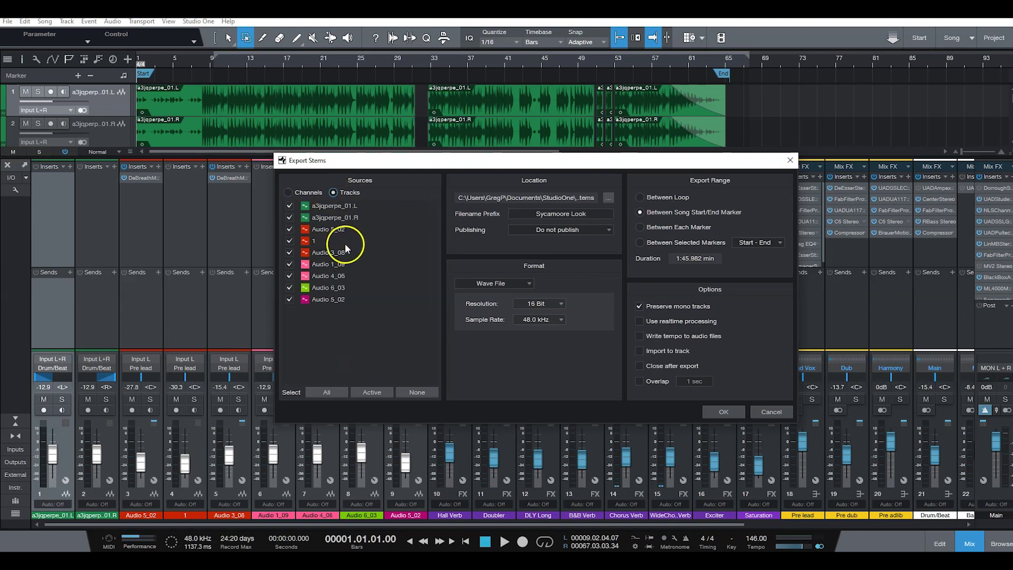
{"action": "mouse_move", "coordinate": [616, 159]}
{"action": "left_mouse_down"}
{"action": "mouse_move", "coordinate": [429, 229]}
{"action": "mouse_move", "coordinate": [690, 136]}
{"action": "mouse_move", "coordinate": [633, 154]}
{"action": "left_mouse_up"}
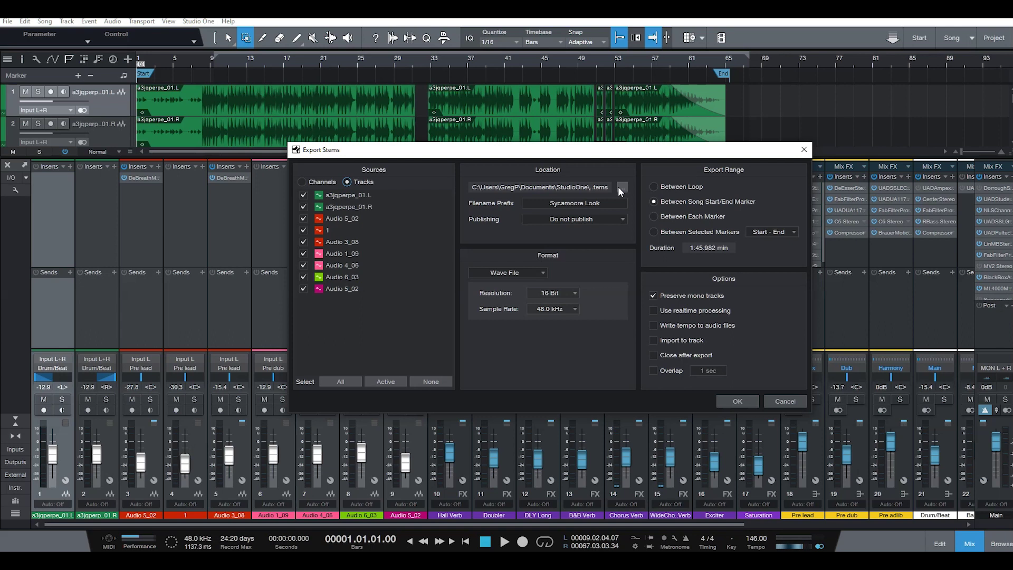
Cancel Export Stems and hide the mixer so all nine tracks show
{"action": "left_click", "coordinate": [531, 218]}
{"action": "left_click", "coordinate": [779, 402]}
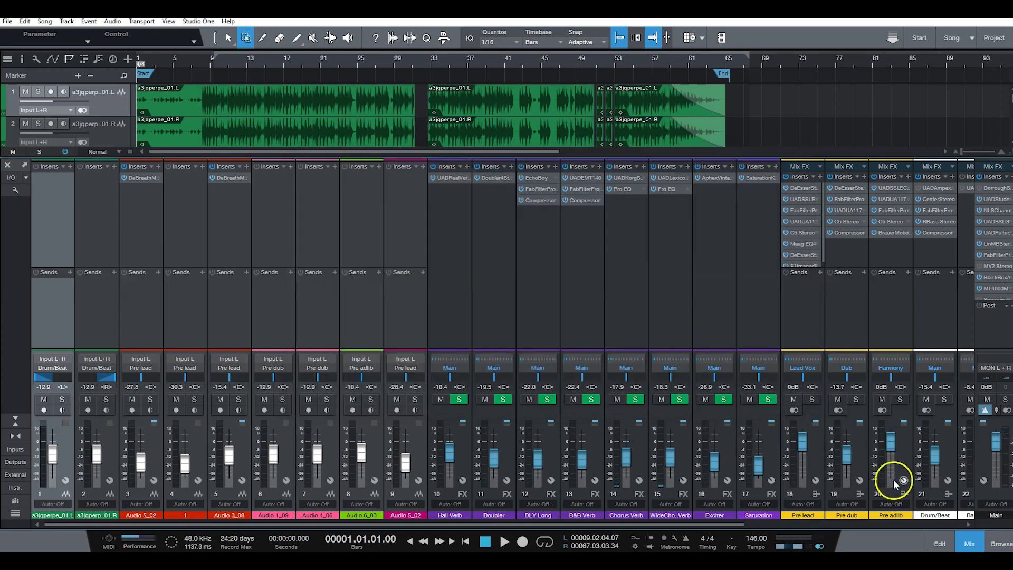
{"action": "left_click", "coordinate": [970, 544]}
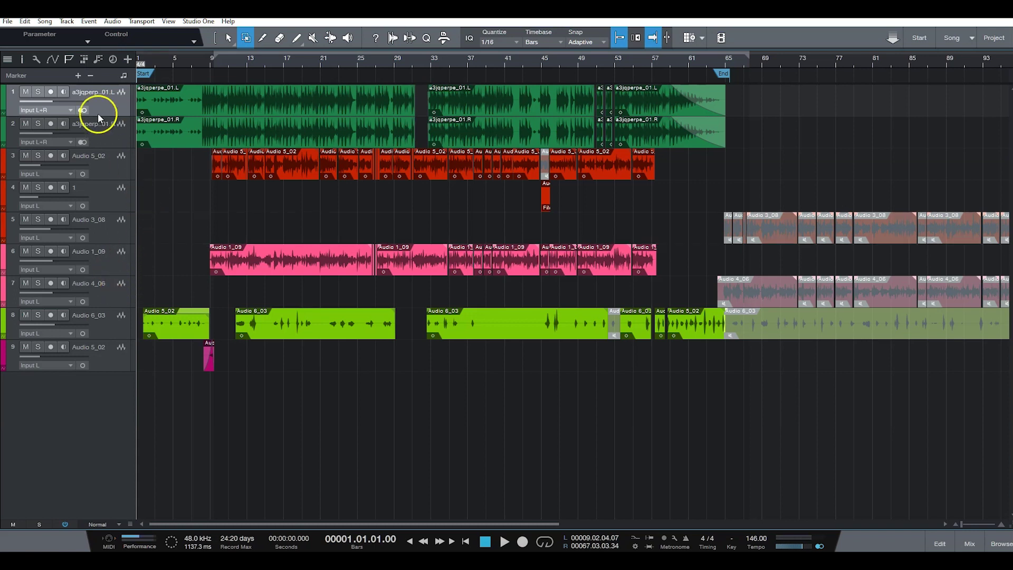
Reopen Export Stems, enable Use realtime processing, and bring up the location folder picker
{"action": "left_click", "coordinate": [45, 21]}
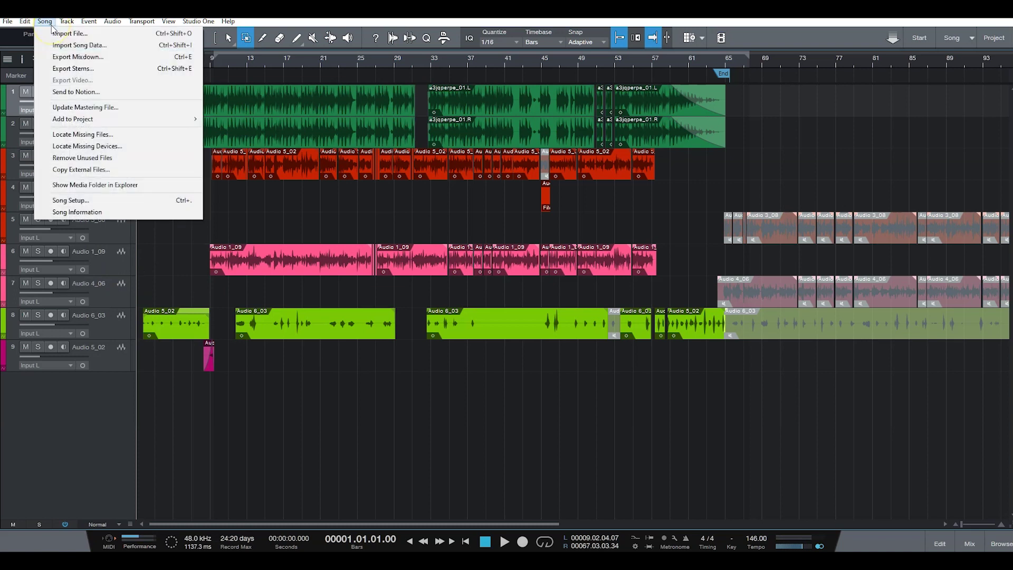
{"action": "left_click", "coordinate": [66, 70]}
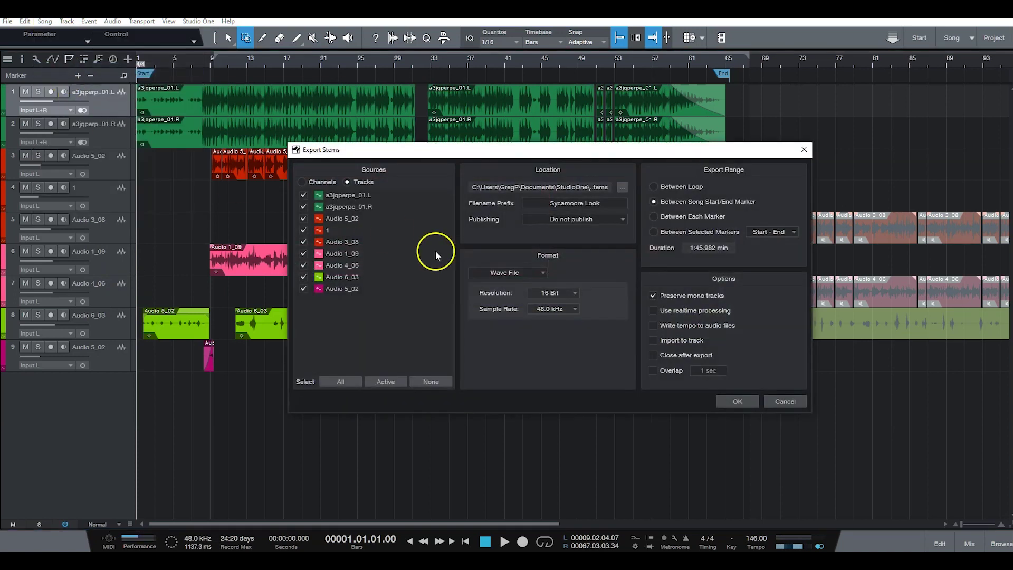
{"action": "left_click", "coordinate": [654, 310]}
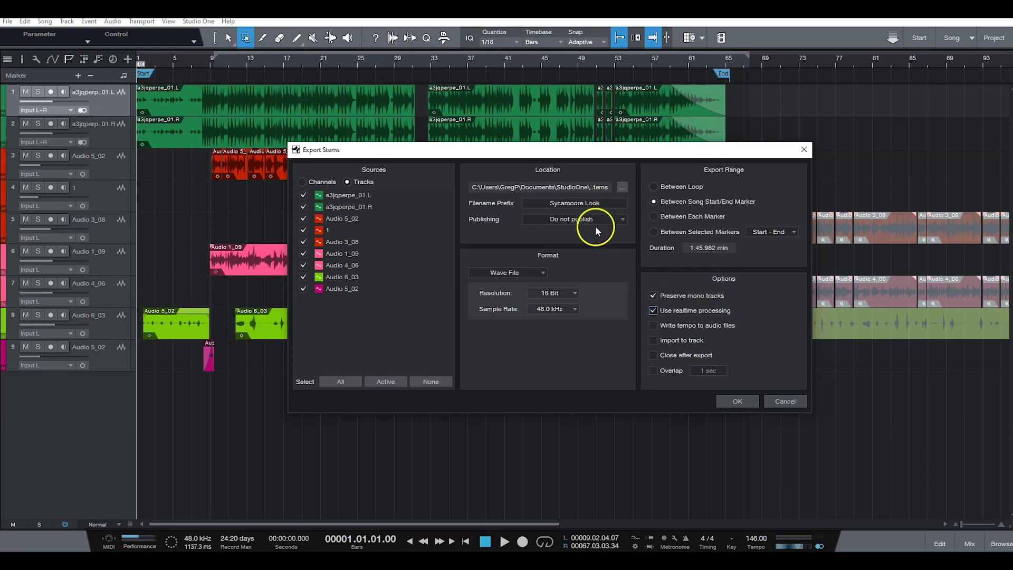
{"action": "left_click", "coordinate": [620, 188]}
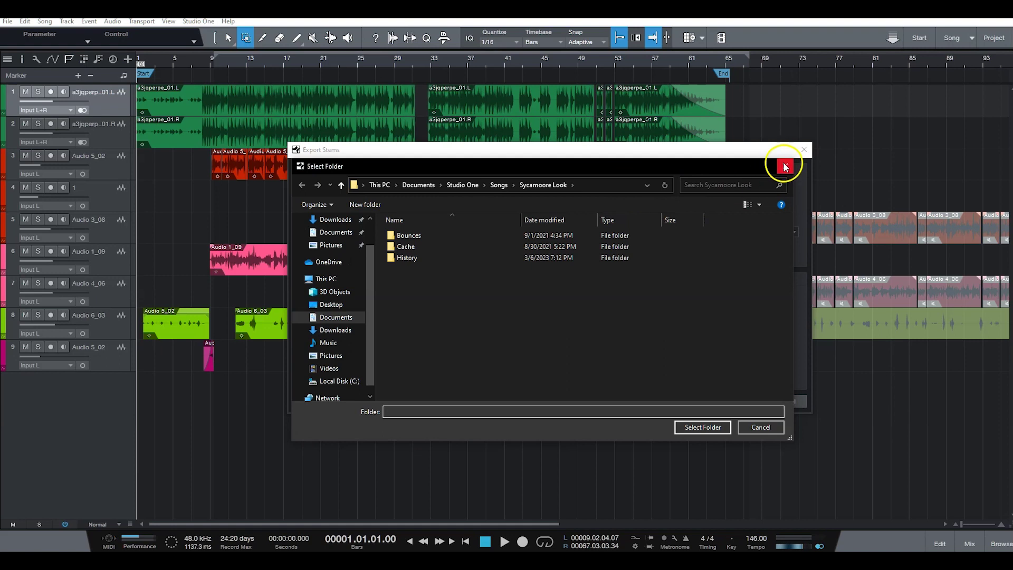
Cancel the folder picker to keep the existing export location and select the Sycamoore Look prefix field
{"action": "left_click", "coordinate": [786, 167]}
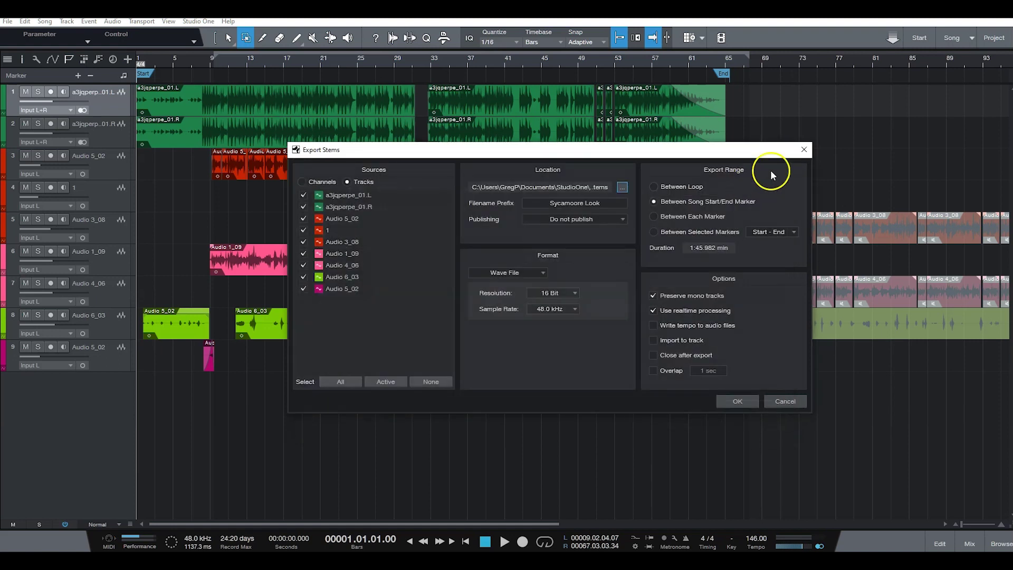
{"action": "left_click", "coordinate": [623, 187]}
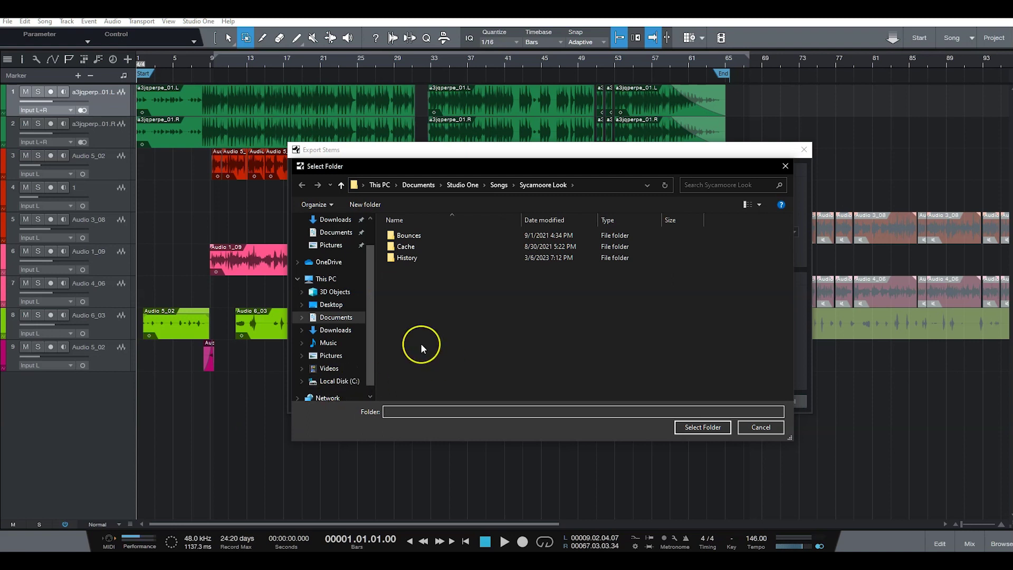
{"action": "left_click", "coordinate": [654, 410]}
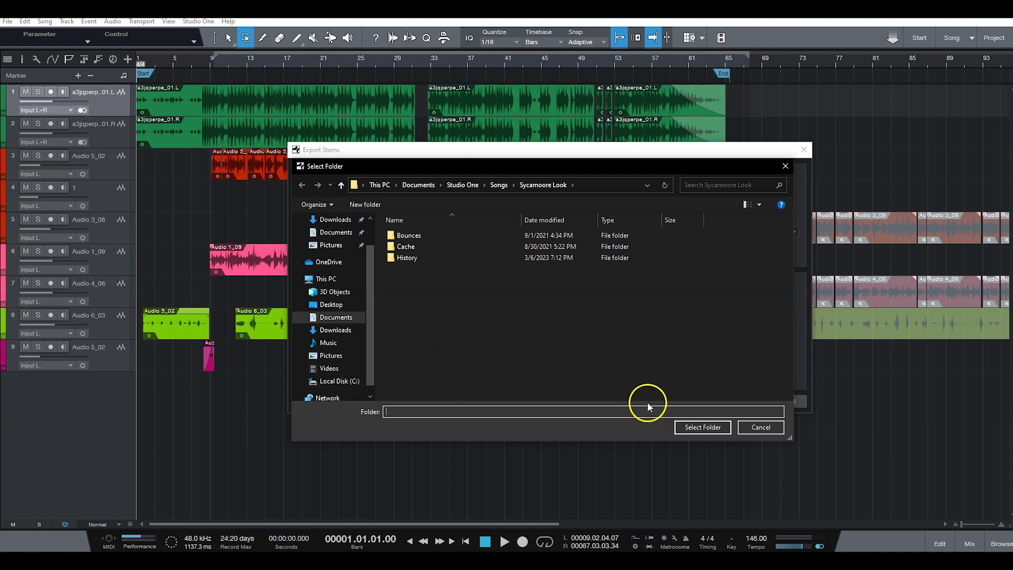
{"action": "left_click", "coordinate": [763, 426]}
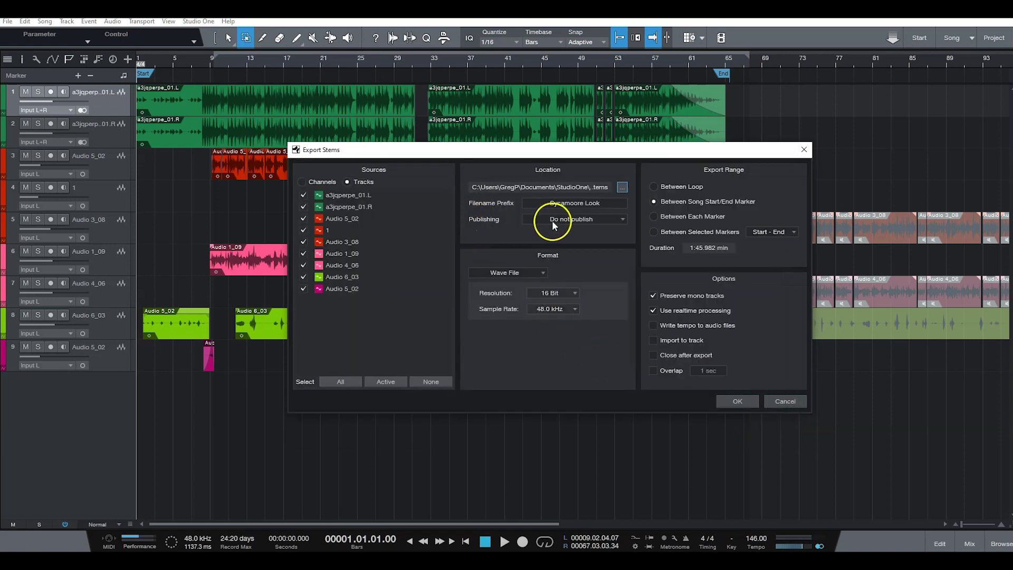
{"action": "left_click", "coordinate": [568, 203]}
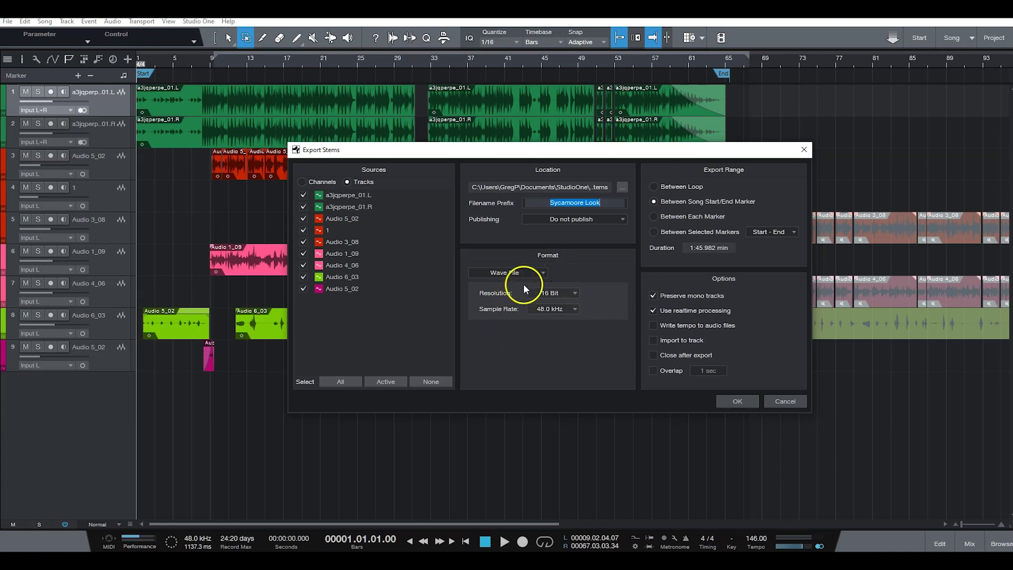
Keep Wave File as the stem format, then cancel Export Stems without exporting
{"action": "left_click", "coordinate": [539, 273]}
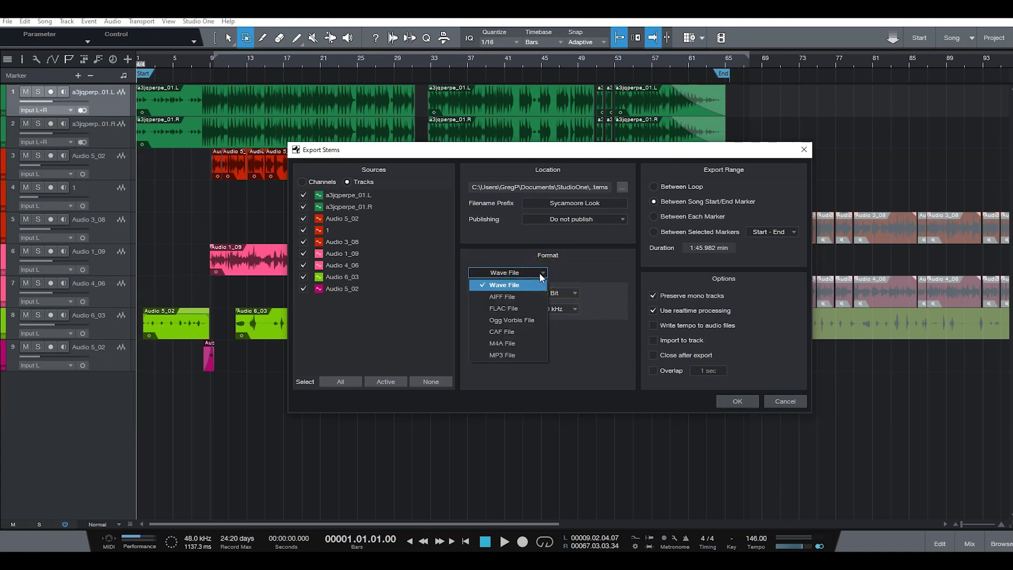
{"action": "left_click", "coordinate": [629, 249]}
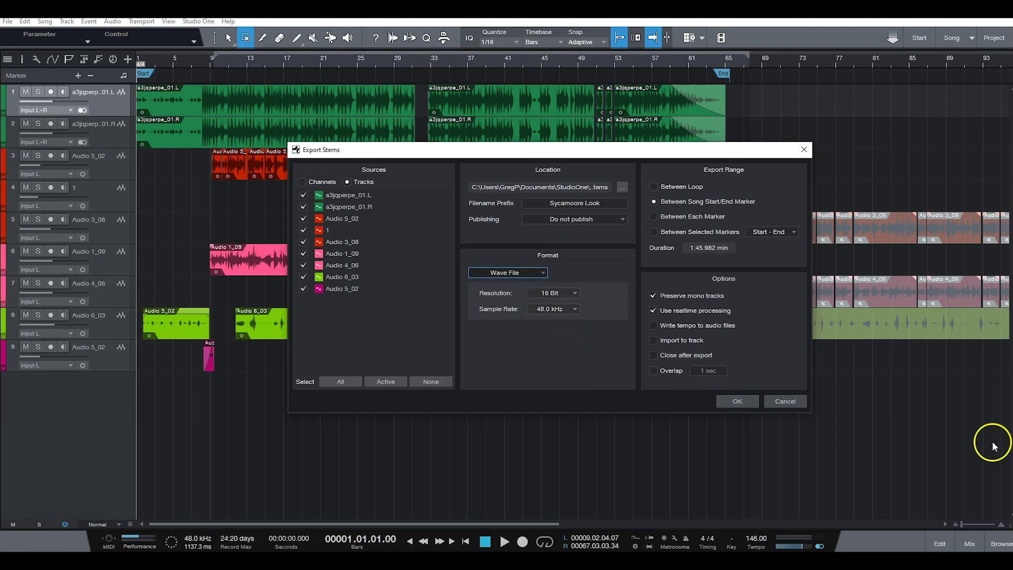
{"action": "left_click", "coordinate": [798, 403]}
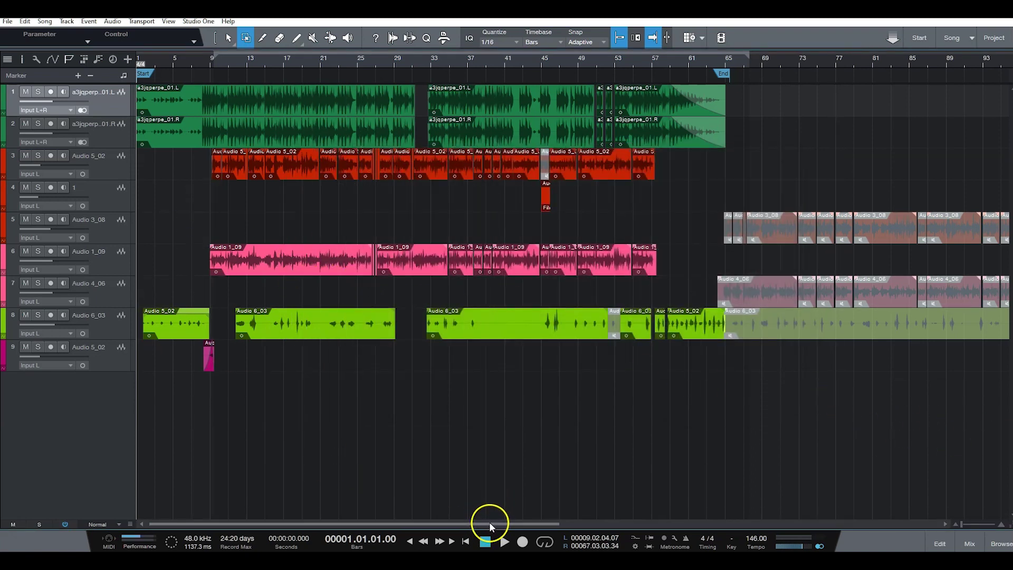
Reopen Export Stems and untick Audio 3_08 and Audio 4_06 in the Sources list
{"action": "left_click_drag", "start_coordinate": [489, 521], "coordinate": [446, 543]}
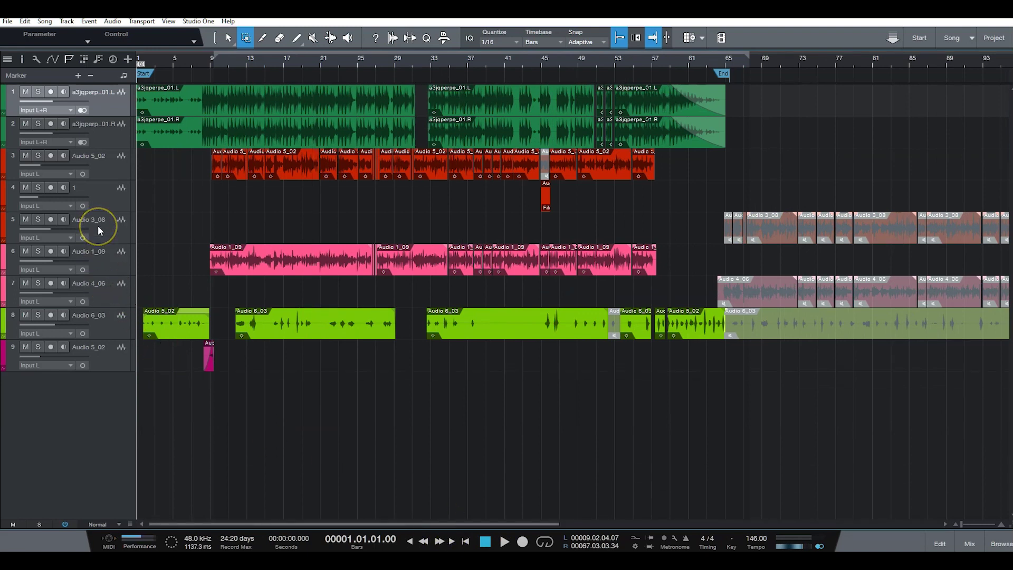
{"action": "left_click", "coordinate": [489, 452]}
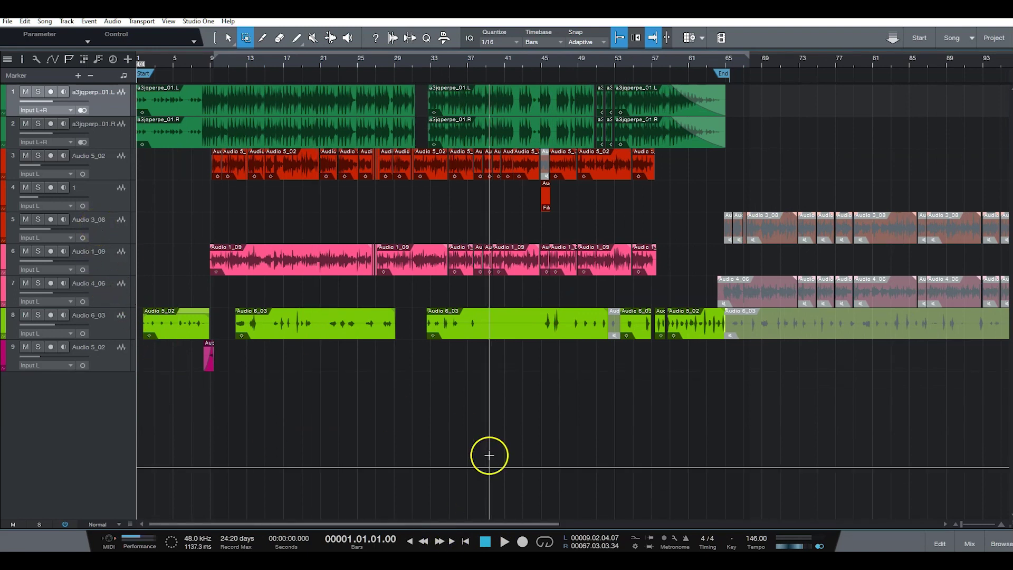
{"action": "left_click", "coordinate": [45, 21]}
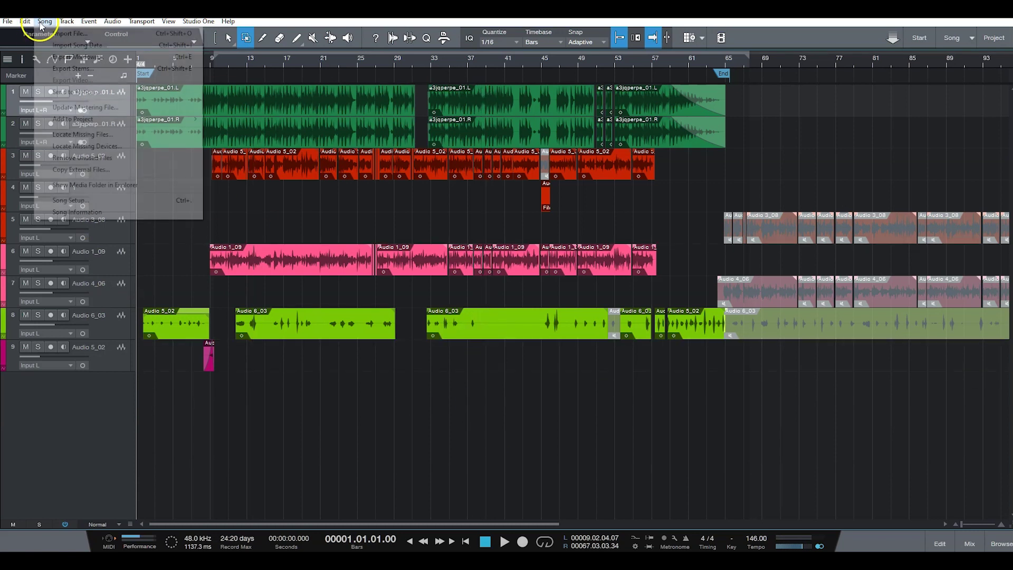
{"action": "left_click", "coordinate": [73, 69]}
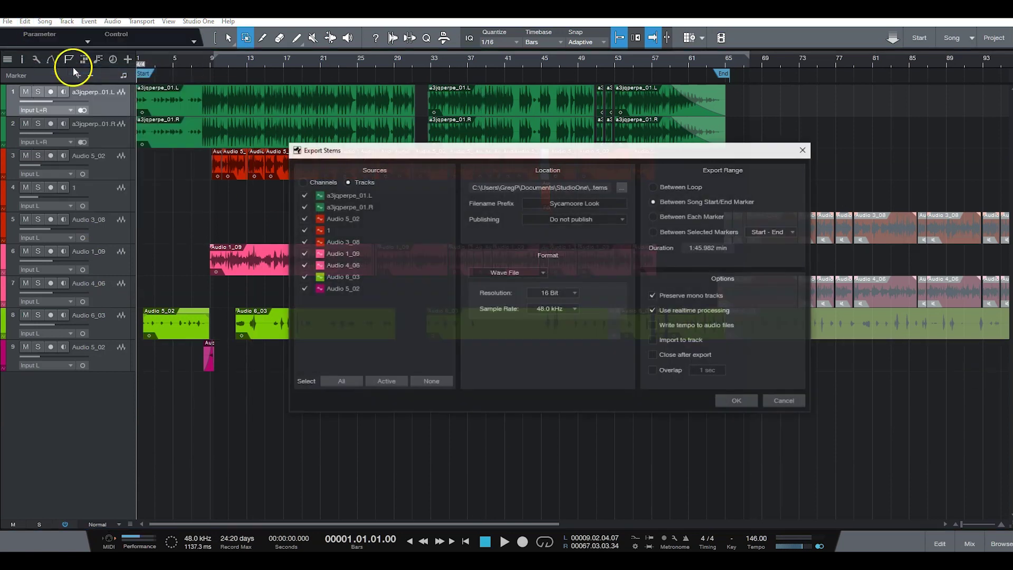
{"action": "left_click", "coordinate": [303, 242]}
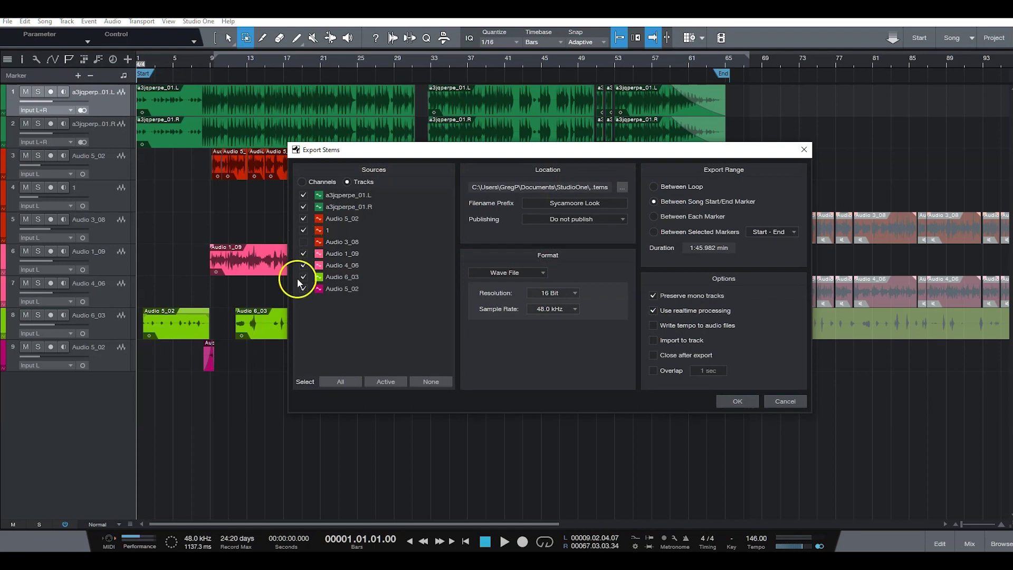
{"action": "left_click", "coordinate": [303, 266]}
Start the realtime stem export and move the progress window toward the centre
{"action": "left_click", "coordinate": [737, 404]}
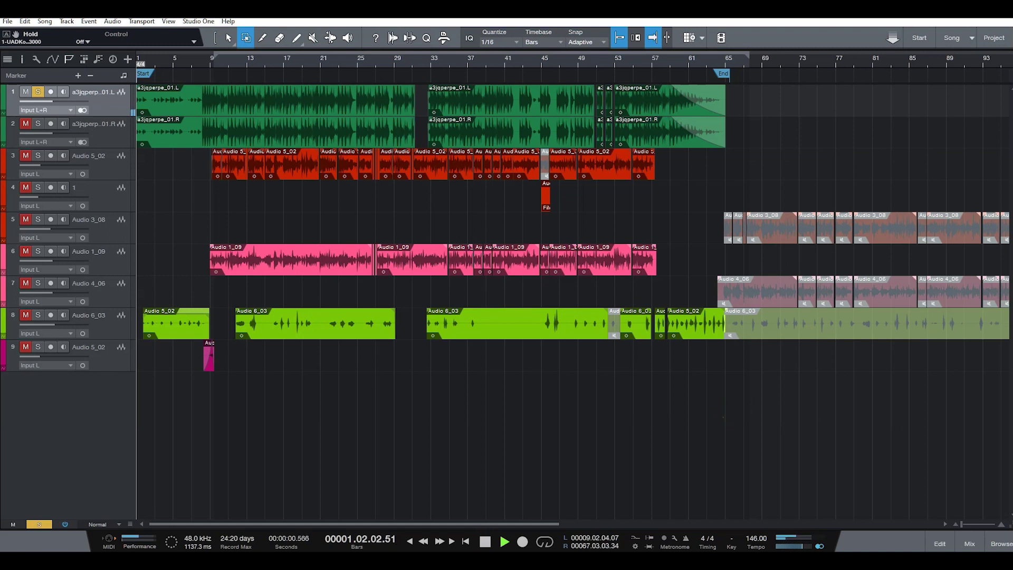
{"action": "left_click_drag", "start_coordinate": [782, 280], "coordinate": [449, 222]}
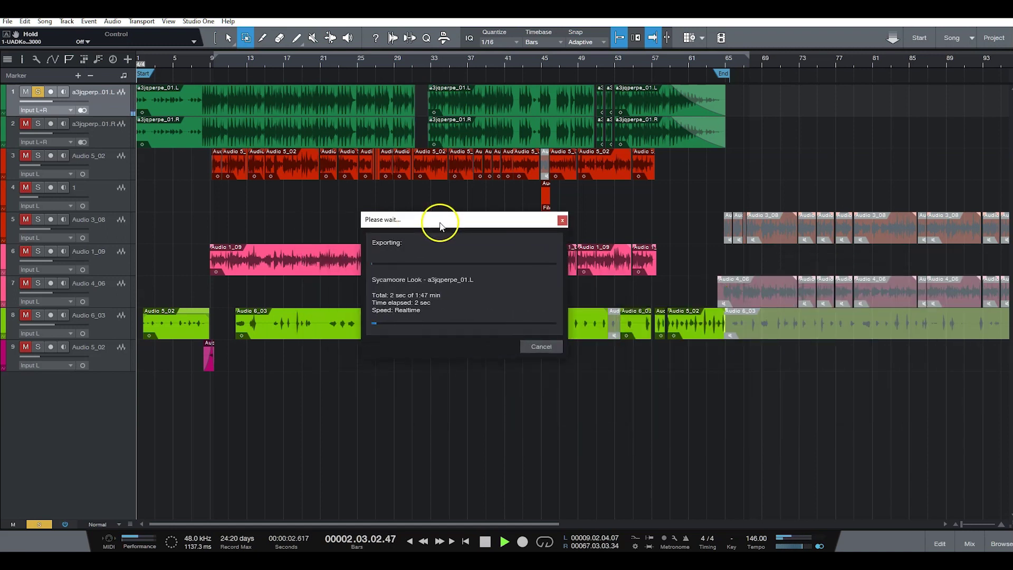